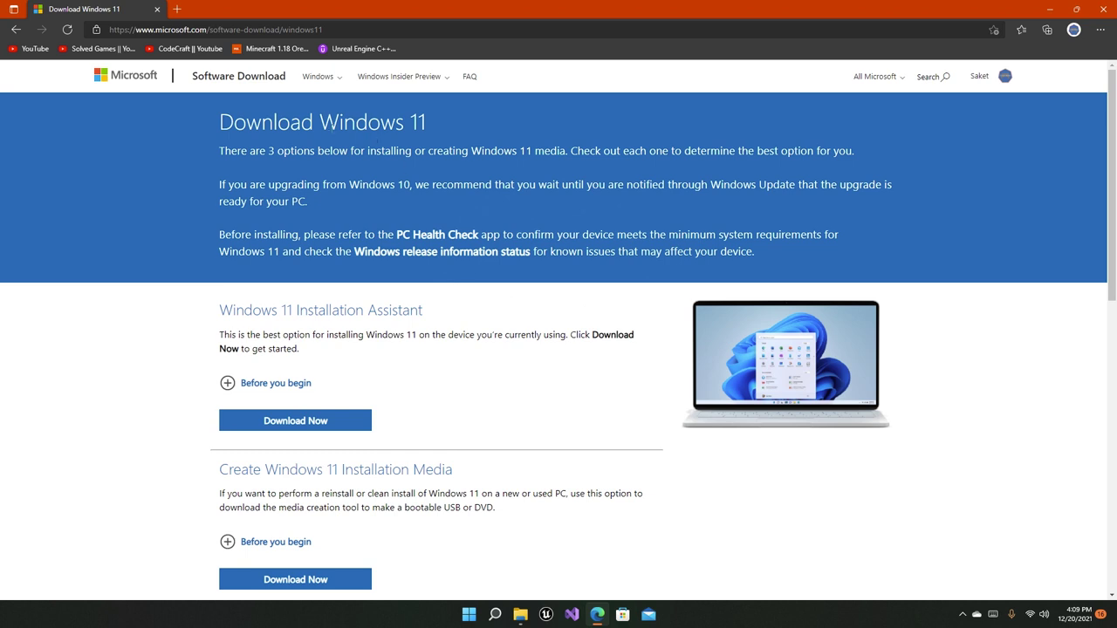
Step: Follow the PC Health Check link on the Windows 11 download page and locate the Check for compatibility section
drag(319, 122, 446, 128)
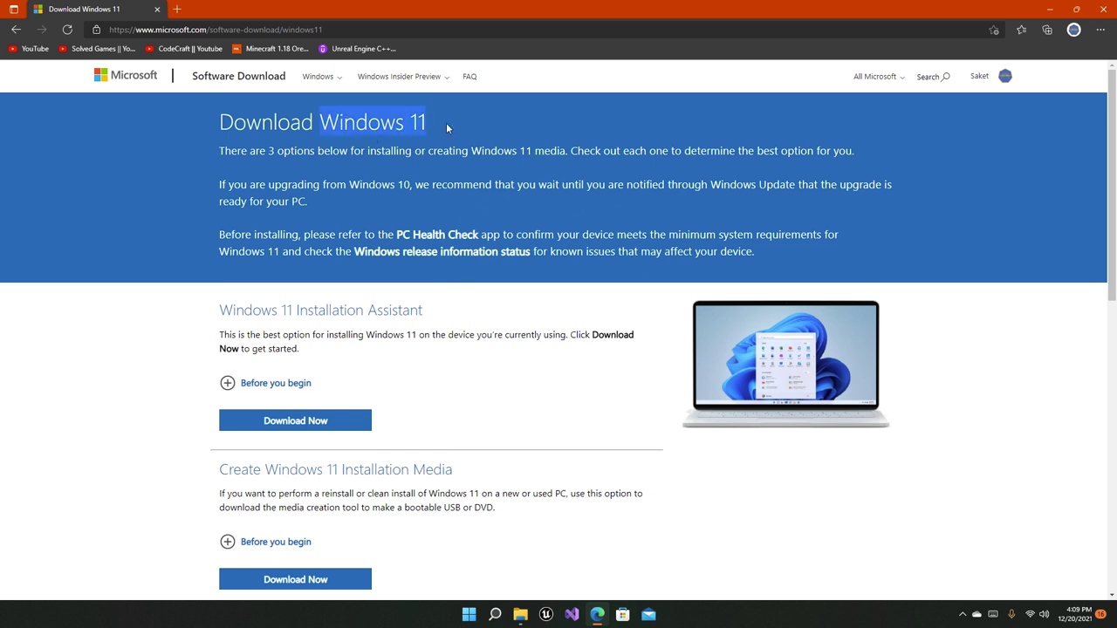
click(446, 128)
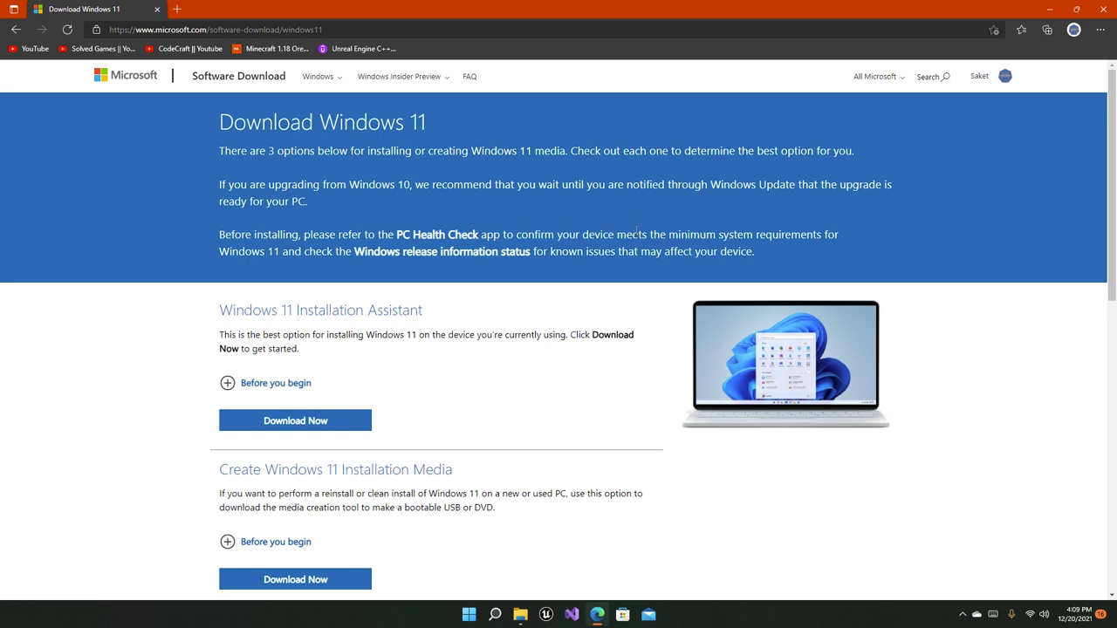
drag(668, 234, 850, 233)
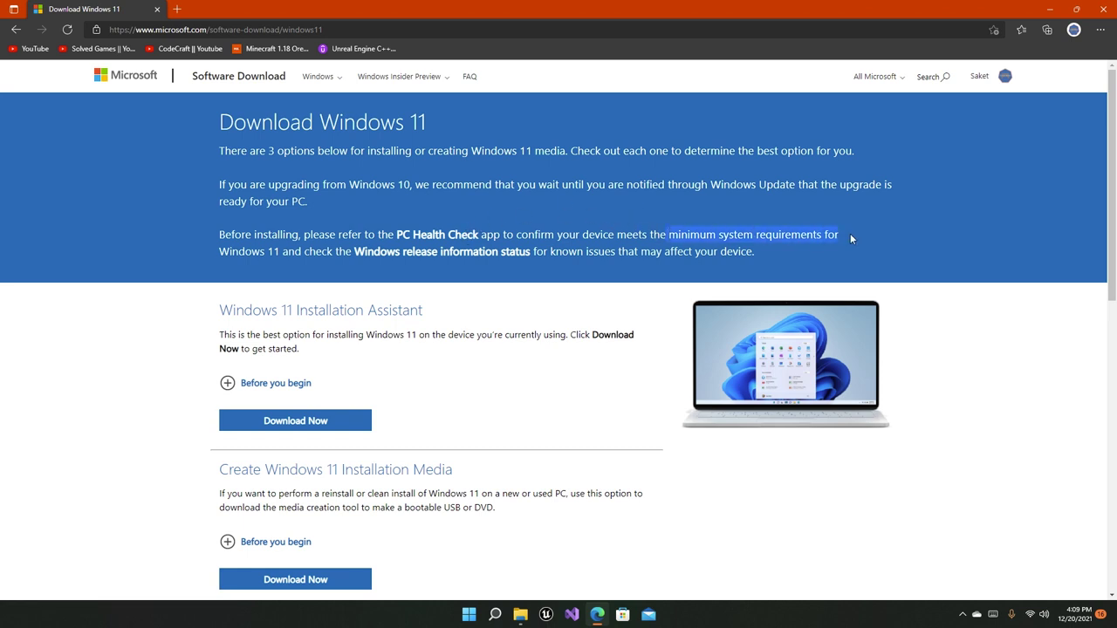
drag(219, 251, 279, 251)
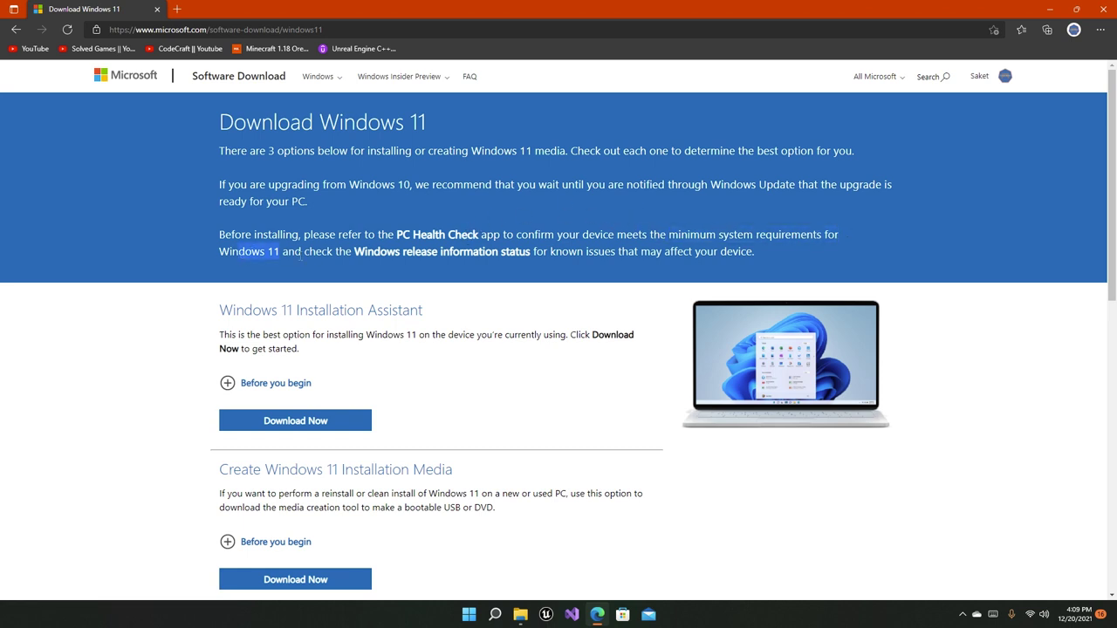
click(450, 236)
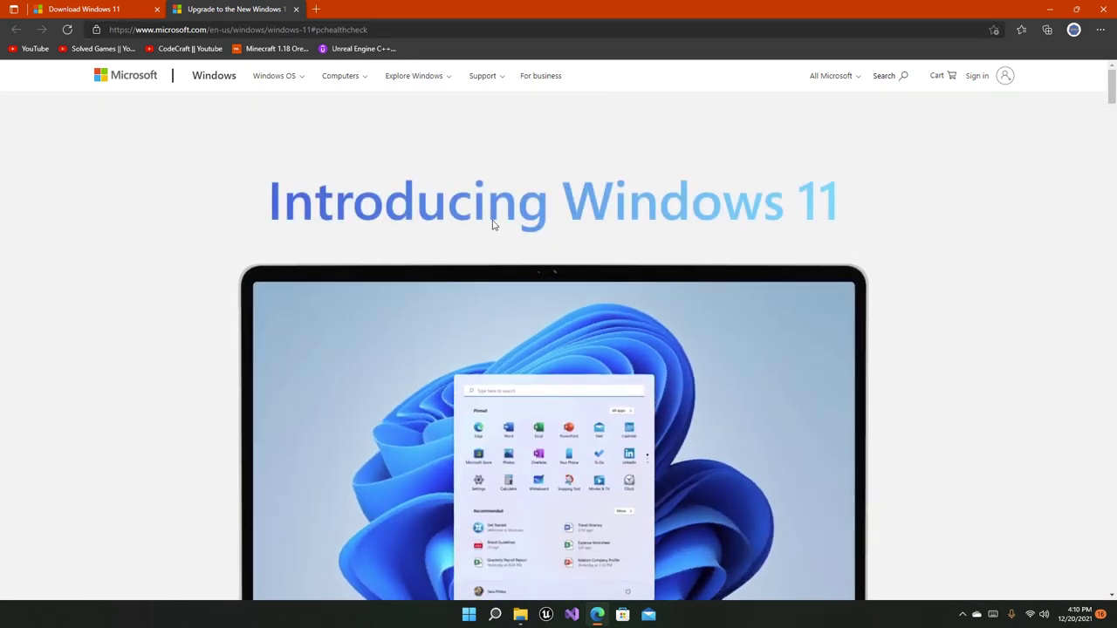
scroll(493, 200, down, 4)
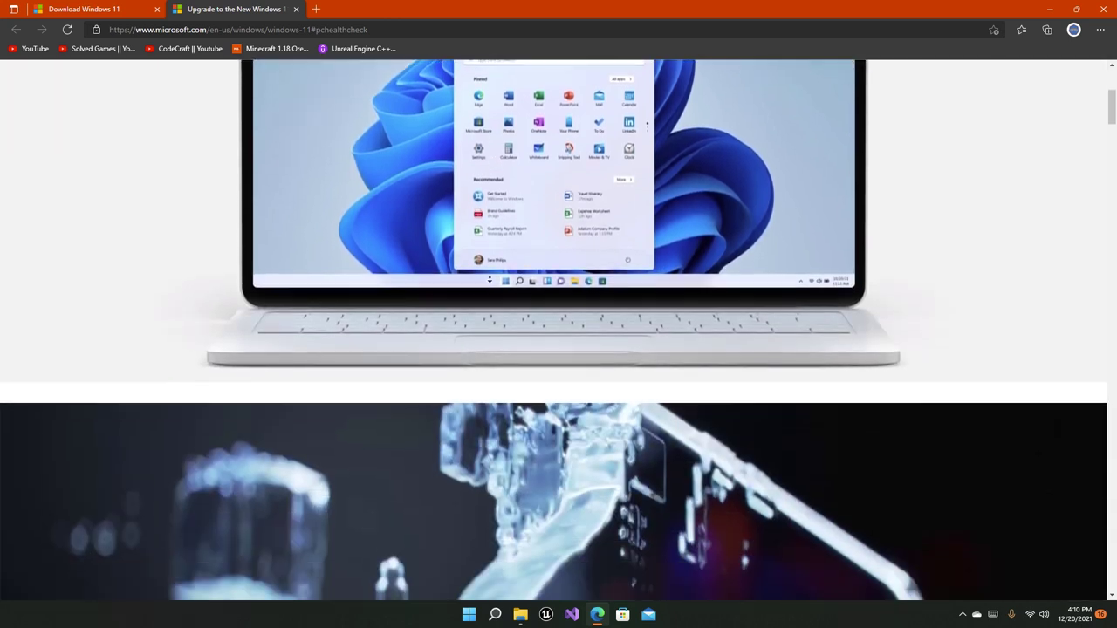
key(End)
scroll(488, 519, up, 6)
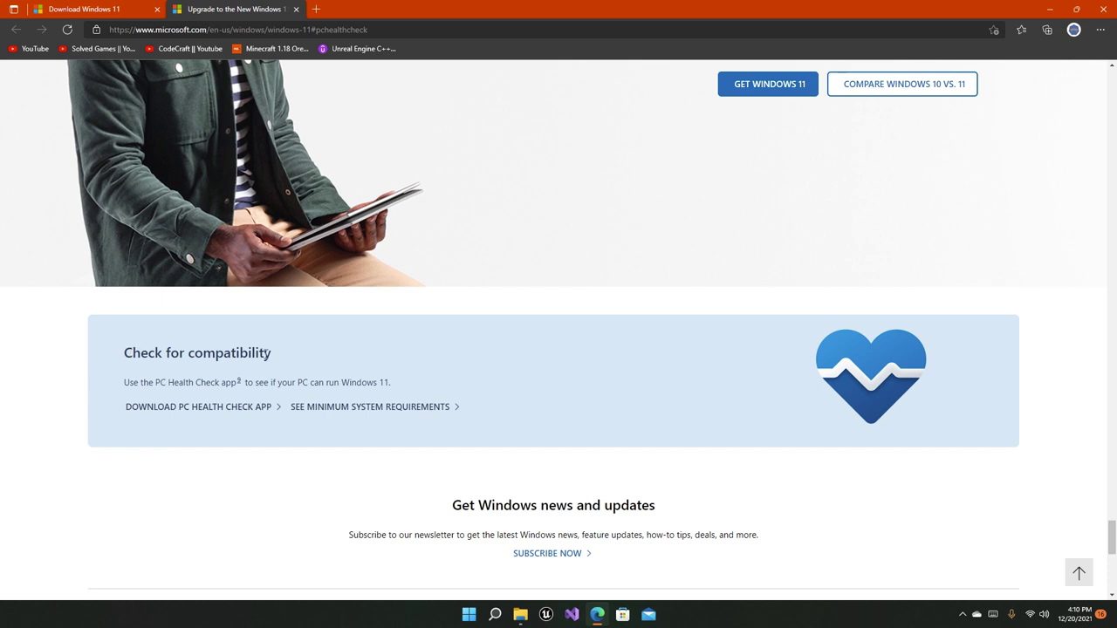
scroll(288, 359, down, 1)
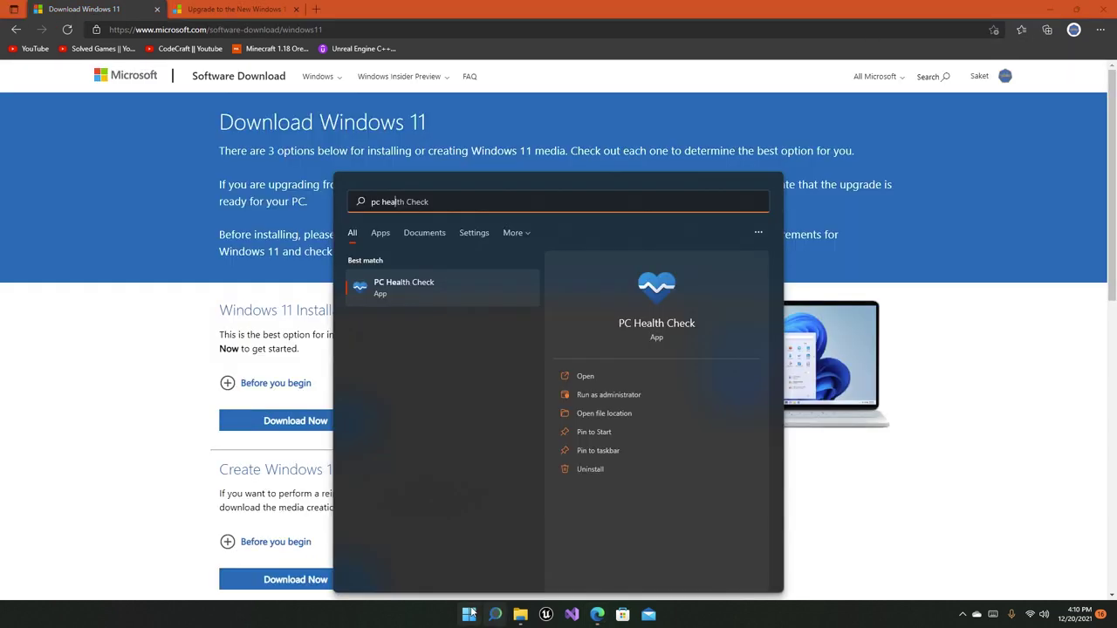
Step: Open the PC Health Check app and run its check of the Windows 11 system requirements
click(422, 297)
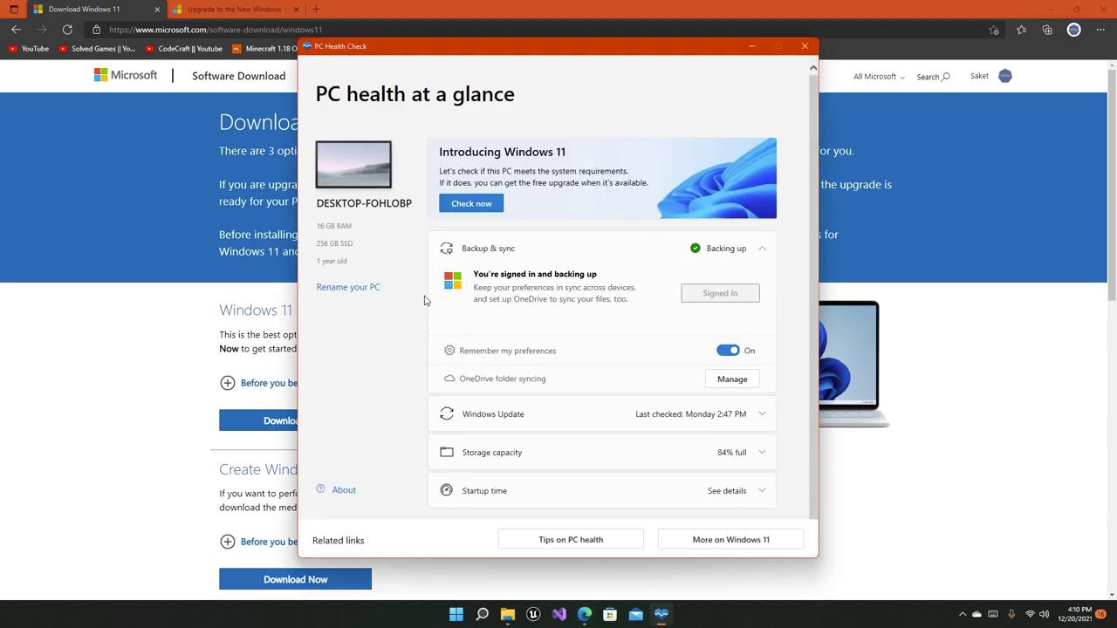
mouse_move(547, 60)
mouse_down()
mouse_move(516, 87)
mouse_move(564, 82)
mouse_move(522, 43)
mouse_up()
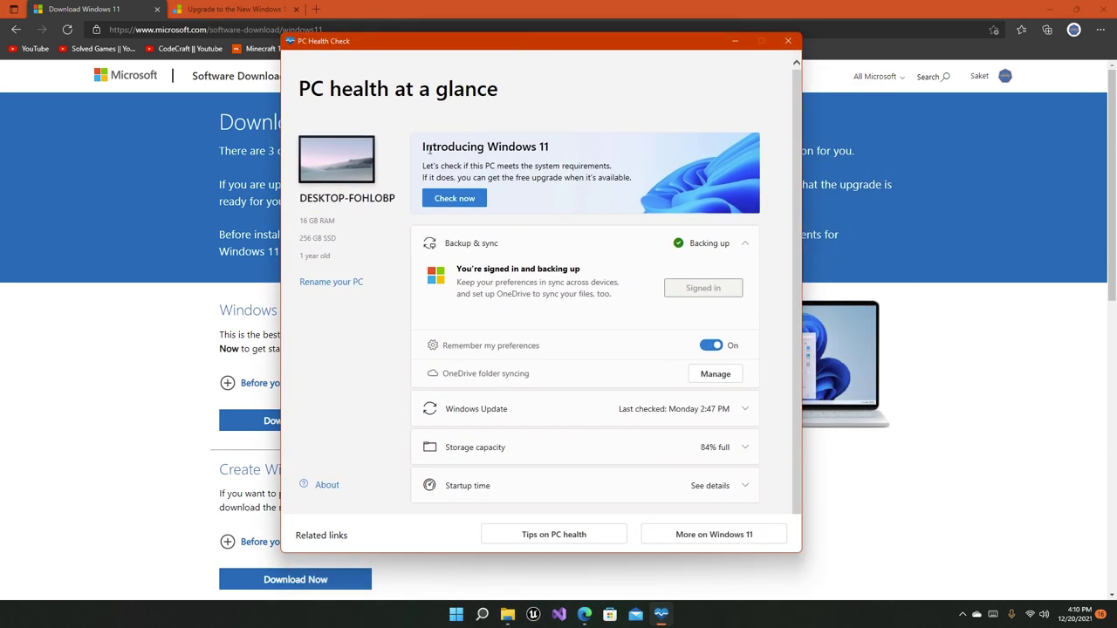
drag(424, 146, 598, 146)
click(581, 153)
drag(424, 164, 658, 179)
click(471, 200)
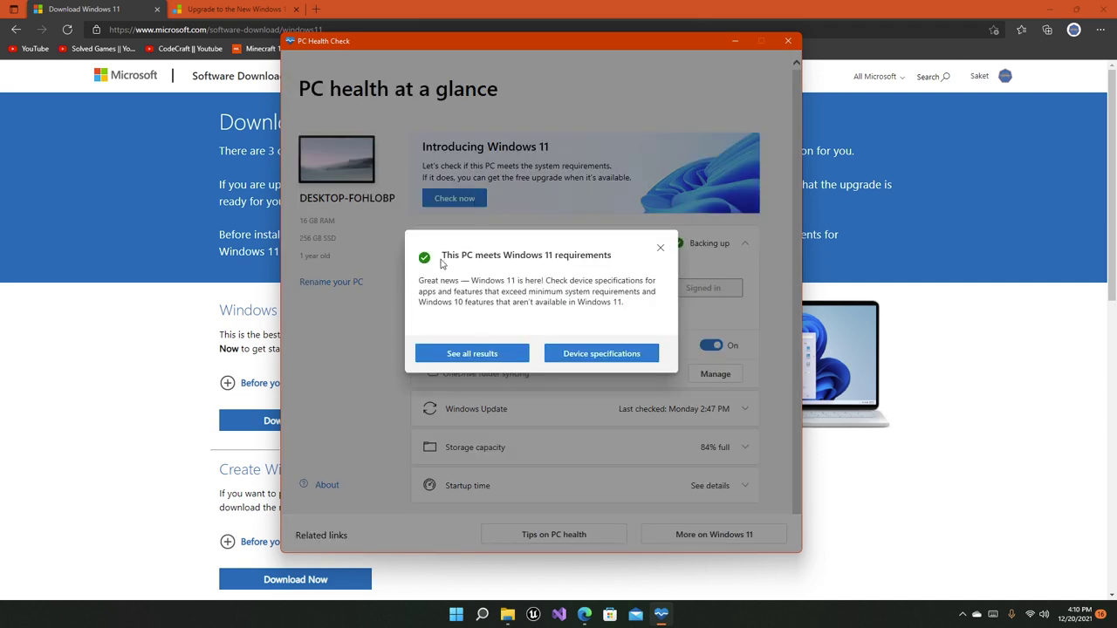
Step: Read the Windows 11 compatibility result, then close it and the PC Health Check app
drag(444, 255, 636, 315)
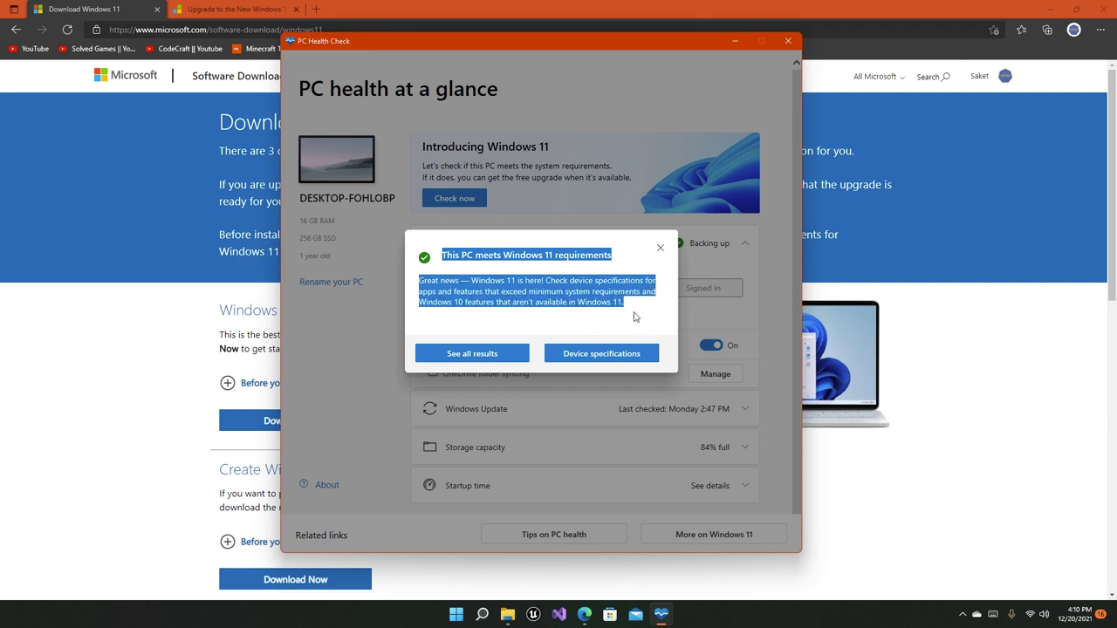
click(636, 315)
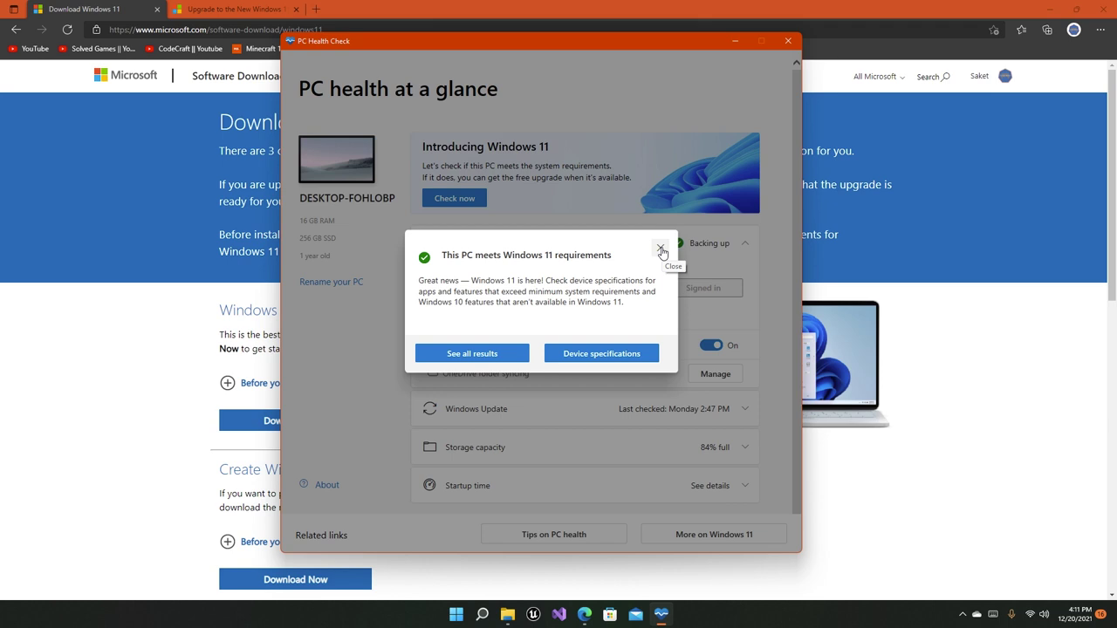
click(662, 252)
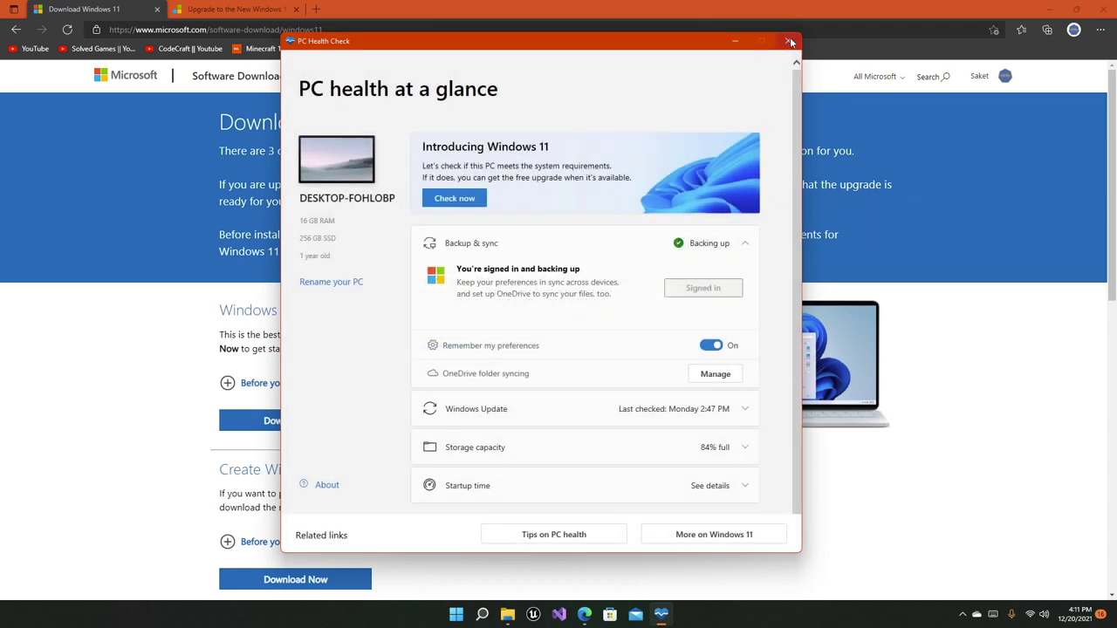
click(789, 39)
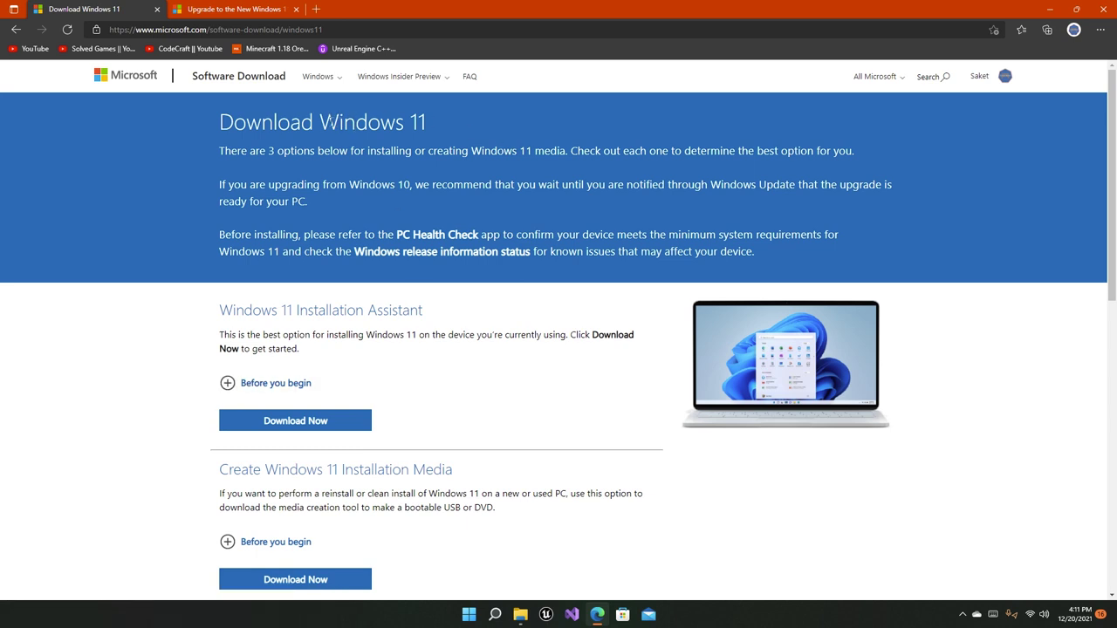
Step: Review the Download Windows 11 page's introduction, its minimum system requirements note and the listed installation options
drag(320, 122, 336, 123)
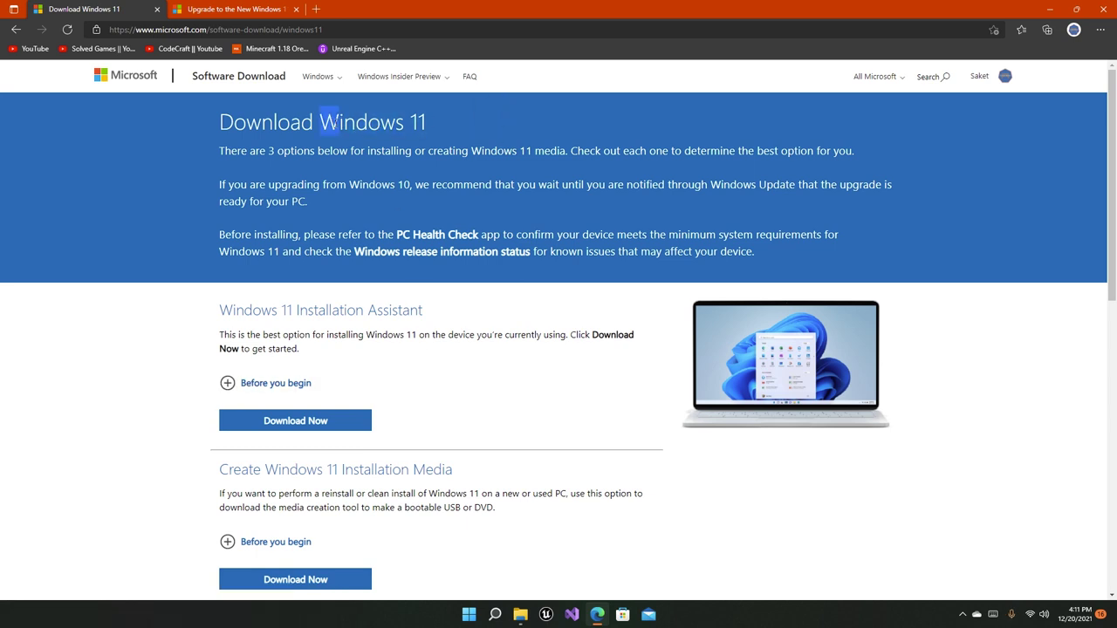
click(430, 128)
drag(425, 122, 220, 121)
click(217, 129)
drag(218, 126, 435, 132)
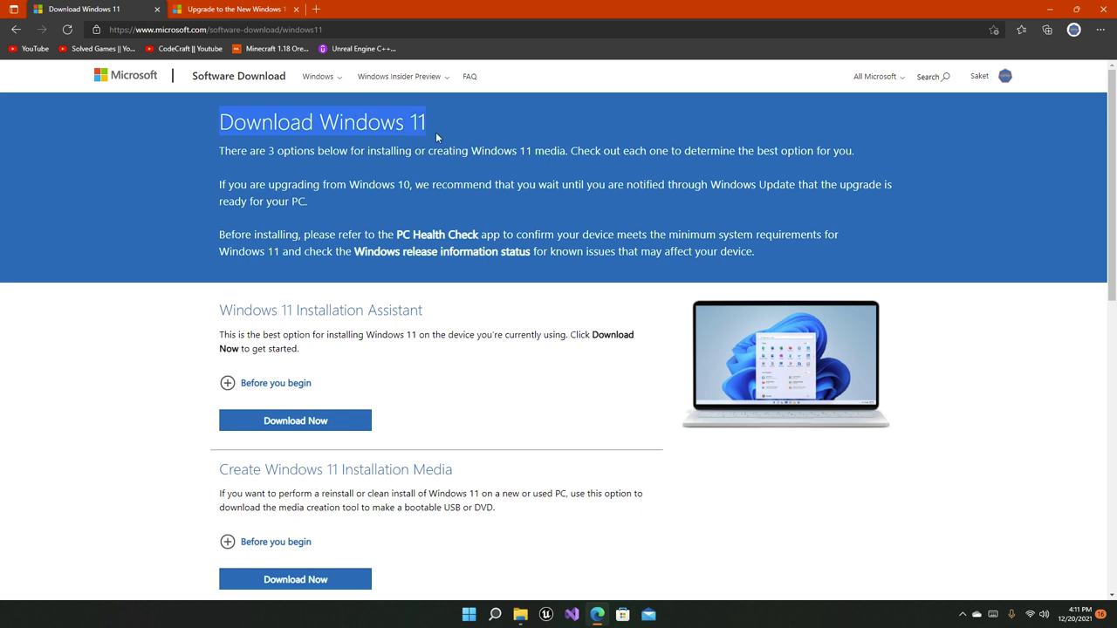
click(435, 131)
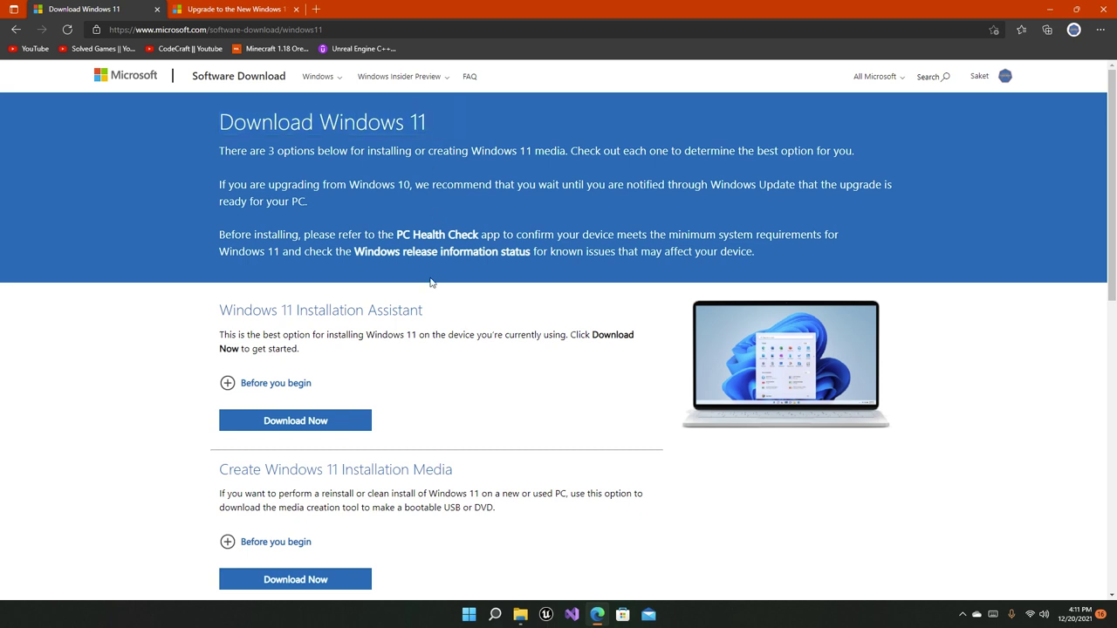
scroll(442, 392, down, 2)
scroll(429, 369, up, 3)
scroll(295, 312, down, 2)
scroll(341, 306, down, 1)
scroll(411, 311, up, 1)
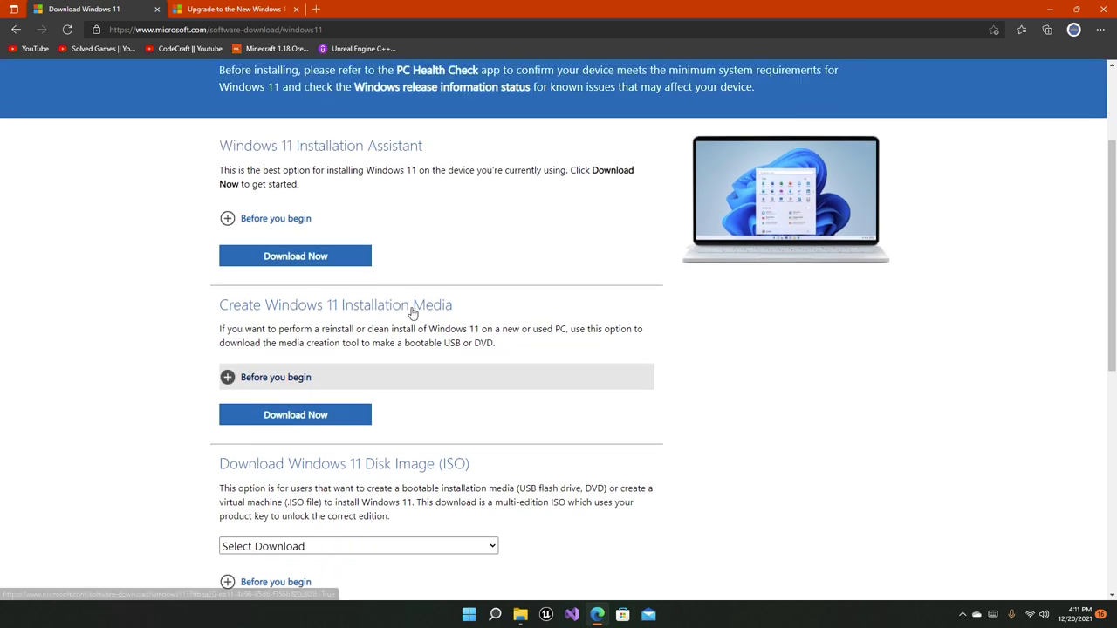
scroll(406, 306, down, 1)
scroll(406, 306, up, 3)
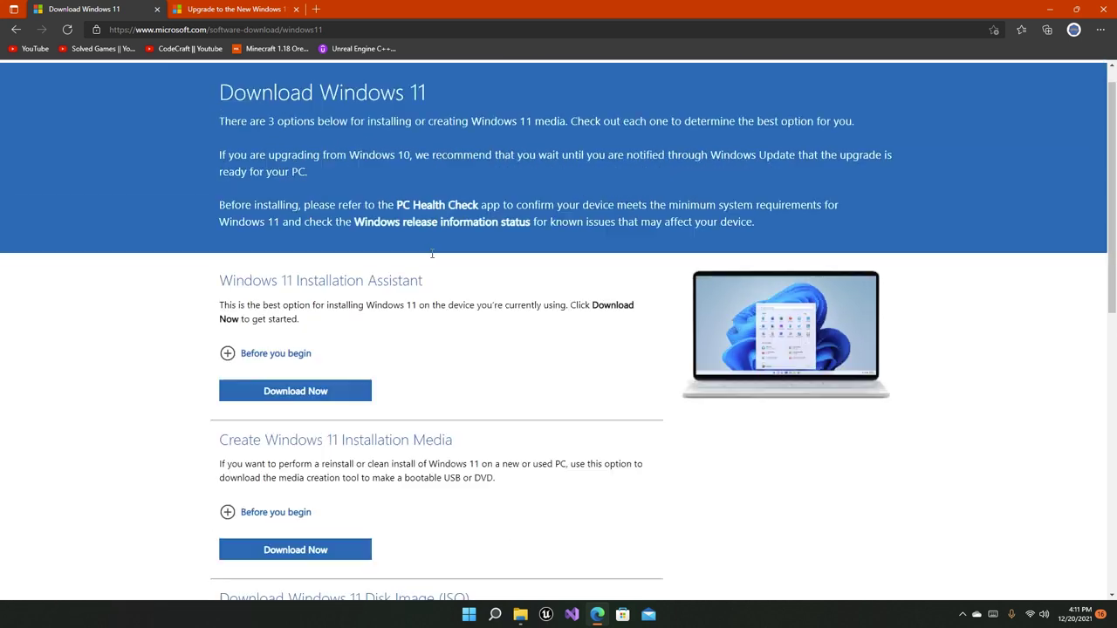
drag(717, 233, 838, 232)
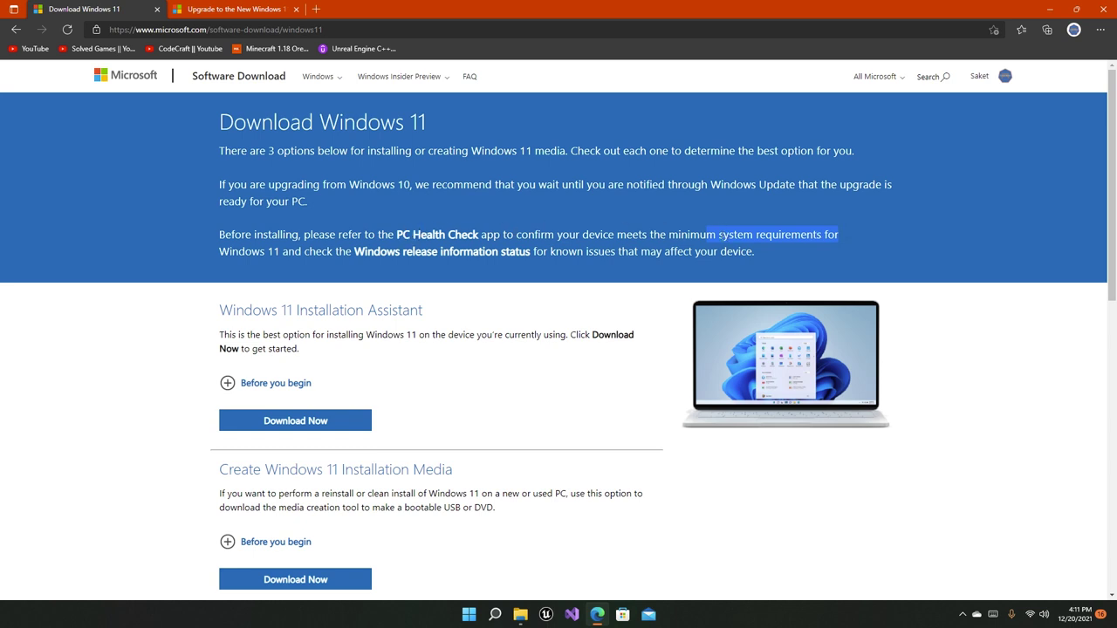
click(735, 236)
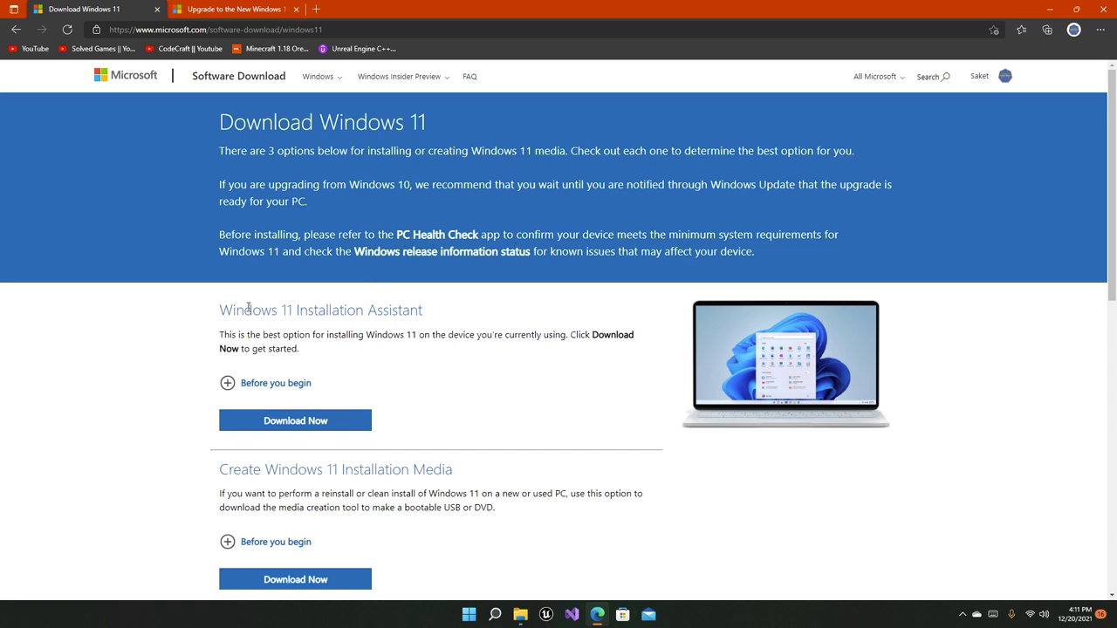
Step: Compare the Windows 11 Installation Assistant, Installation Media and Disk Image (ISO) download options
scroll(394, 361, down, 3)
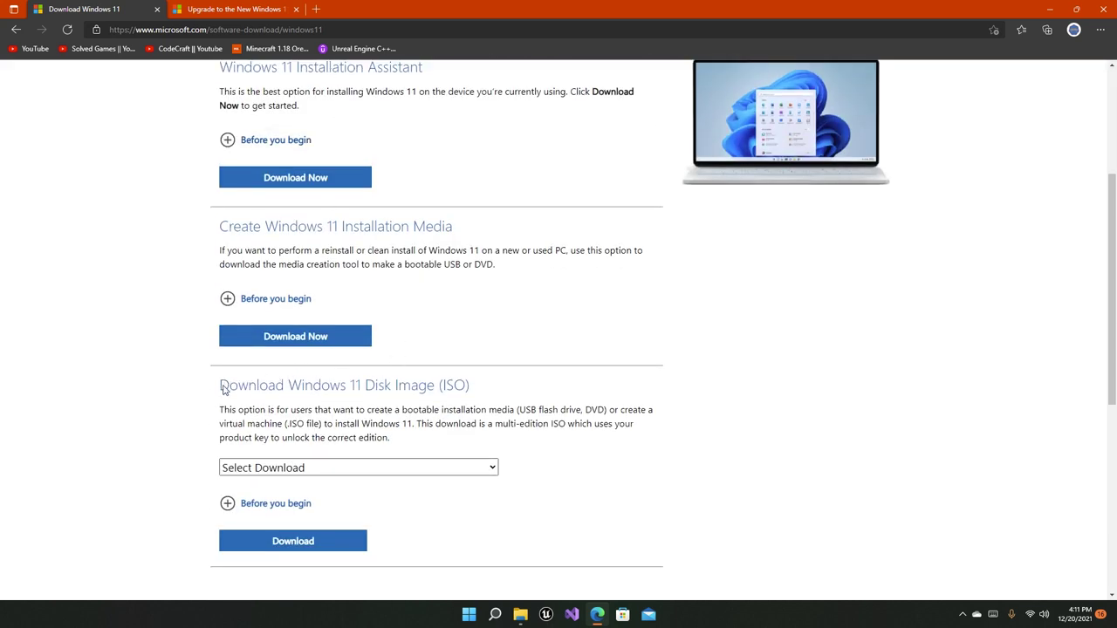
scroll(521, 381, up, 1)
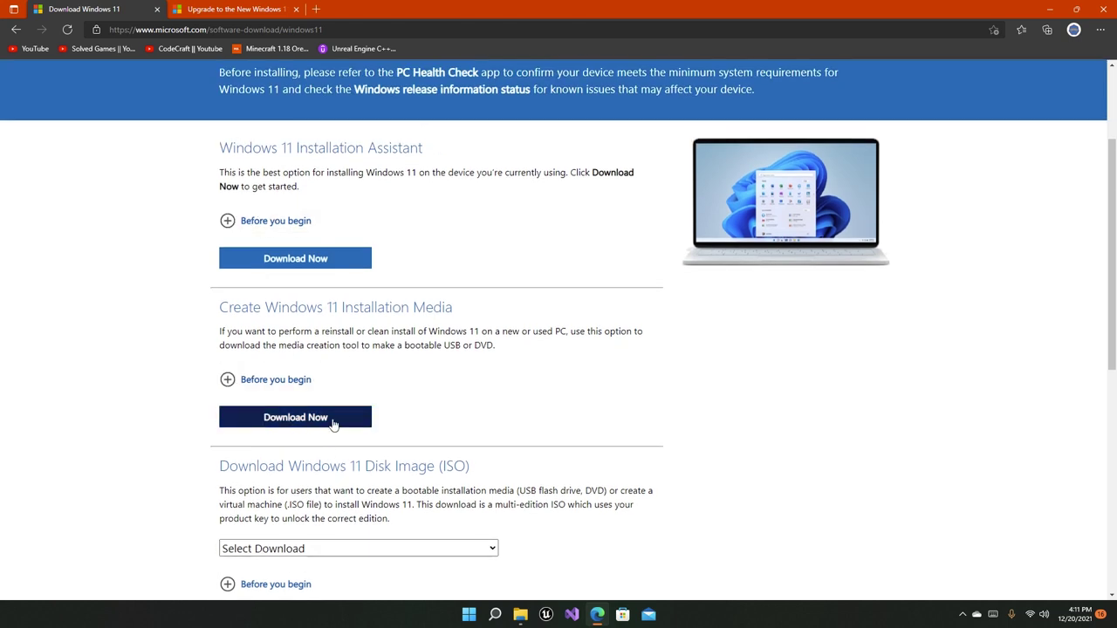
scroll(297, 462, up, 1)
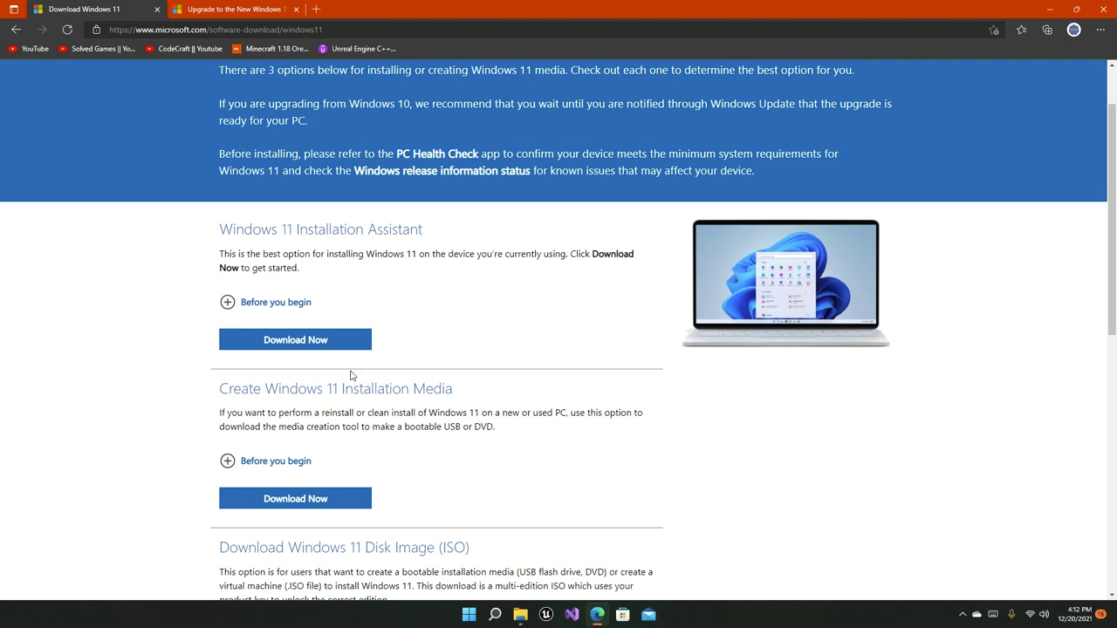
scroll(306, 332, up, 1)
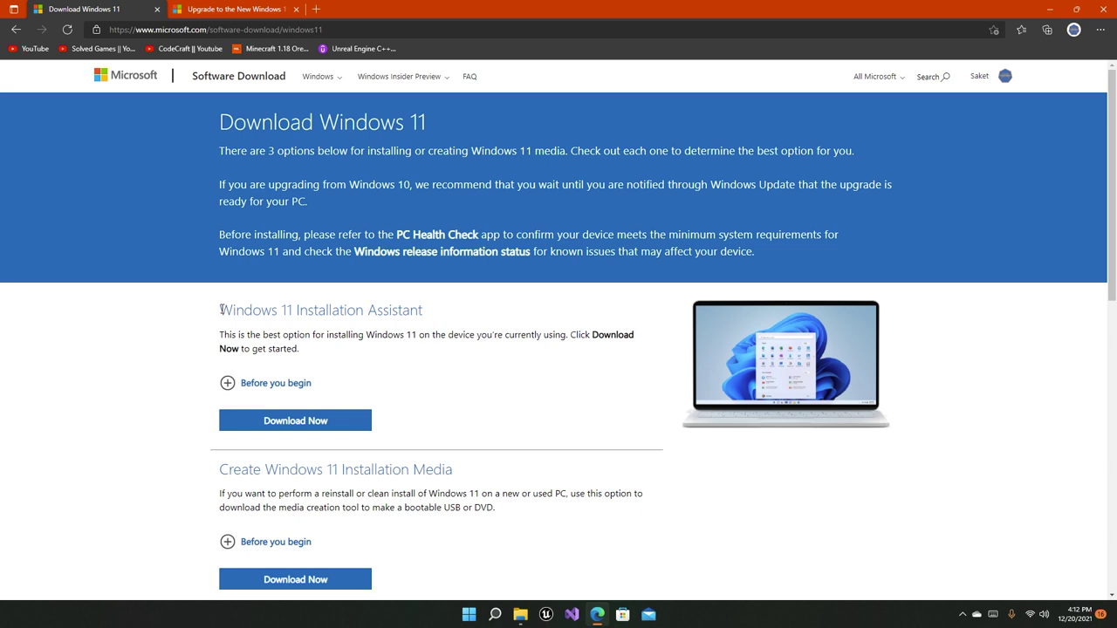
drag(222, 310, 488, 312)
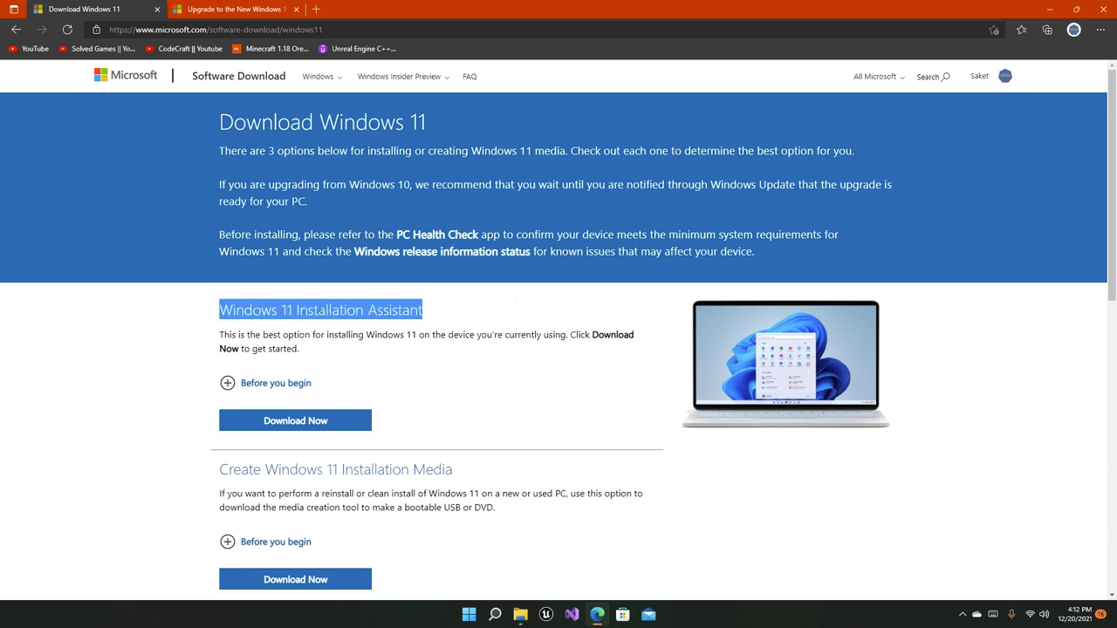
click(321, 309)
scroll(319, 297, down, 1)
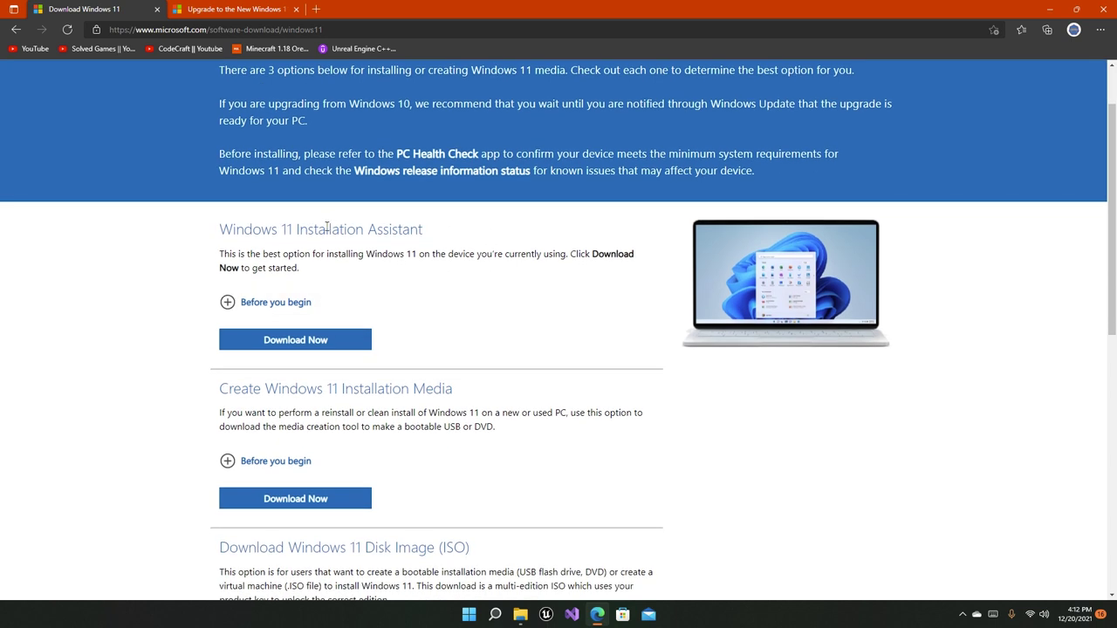
scroll(373, 353, down, 4)
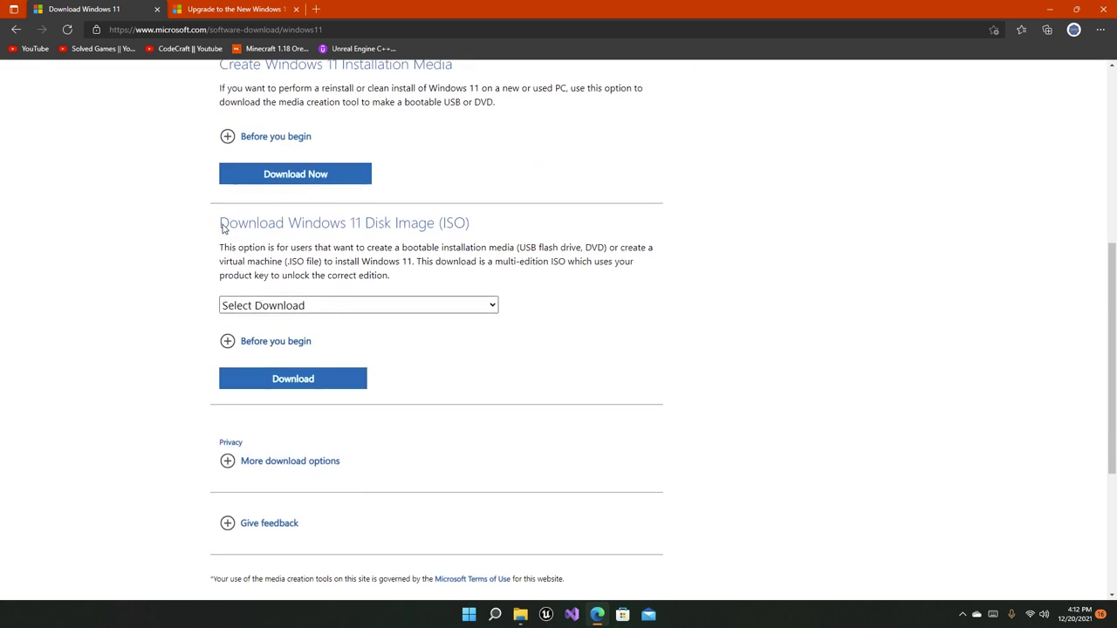
Step: Download the Windows 11 Installation Assistant and dismiss the list of downloads
scroll(227, 228, up, 4)
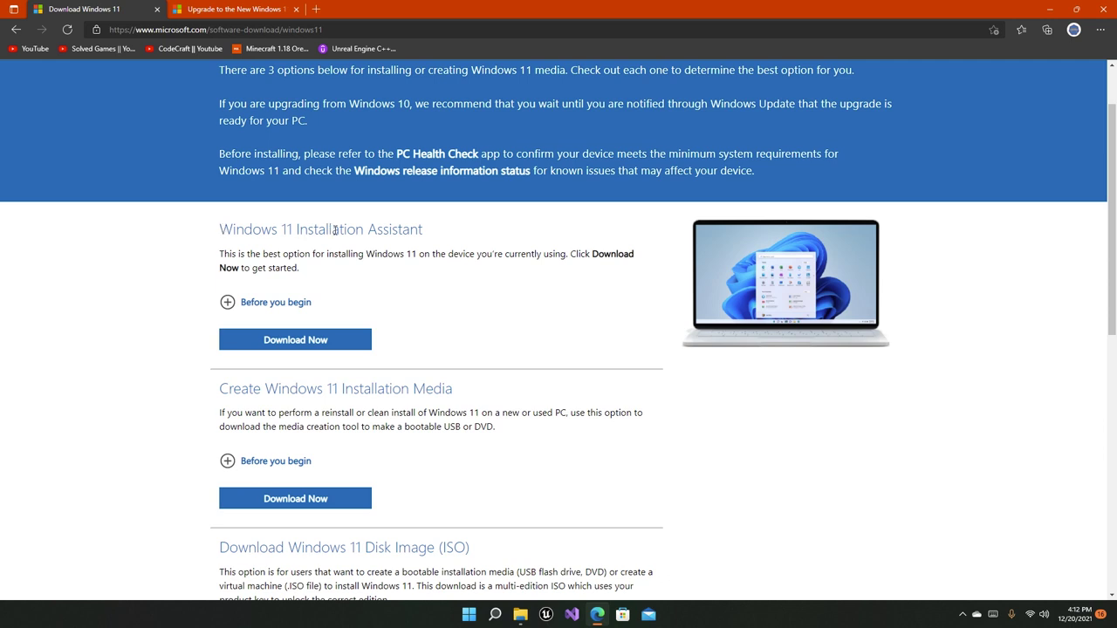
click(359, 341)
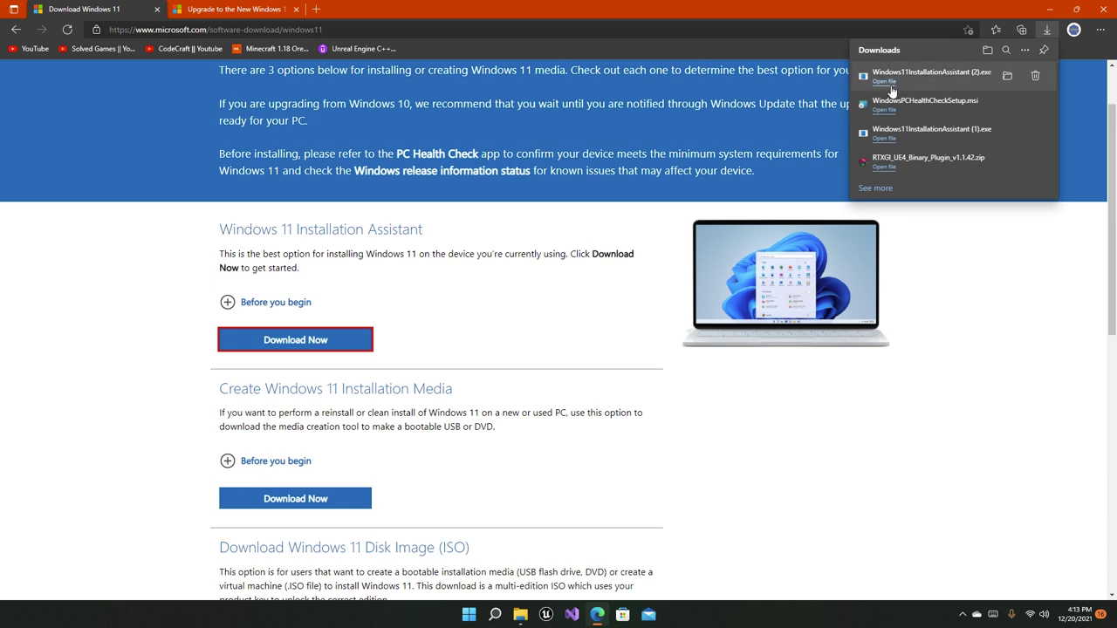
click(531, 404)
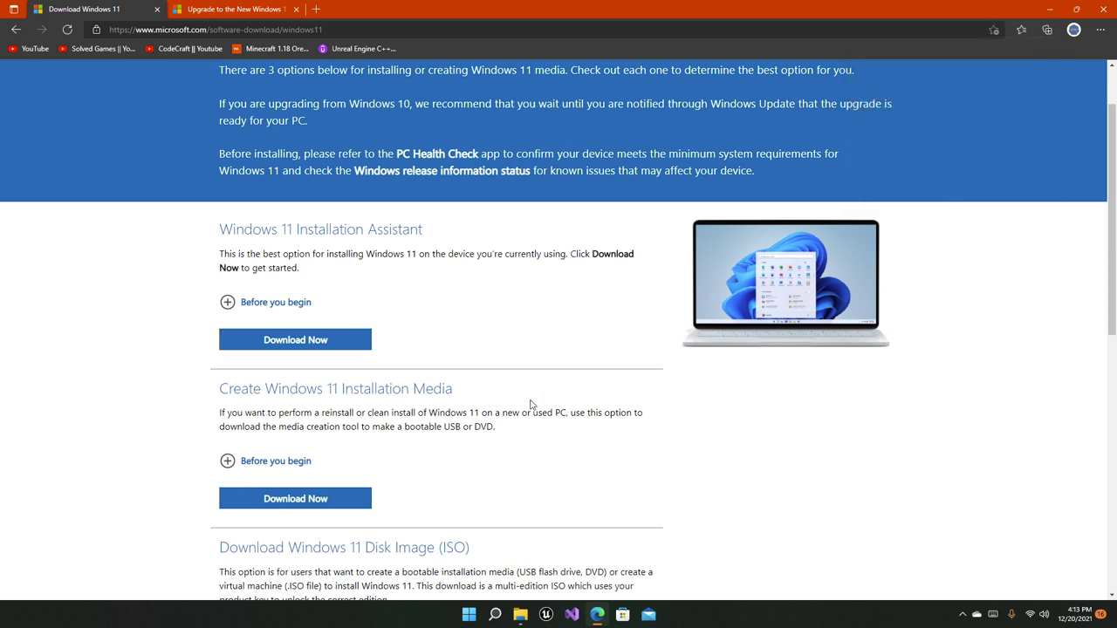
Step: Examine the Download Windows 11 Disk Image (ISO) section and its selectable downloads without choosing one
scroll(530, 404, down, 3)
scroll(433, 321, down, 2)
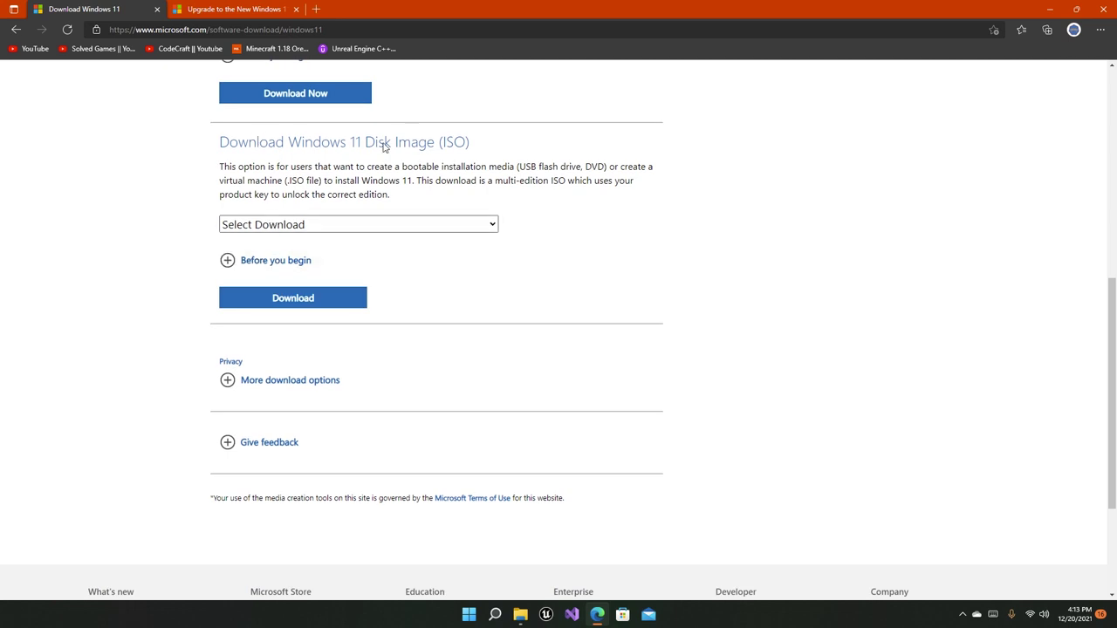
click(299, 225)
click(297, 212)
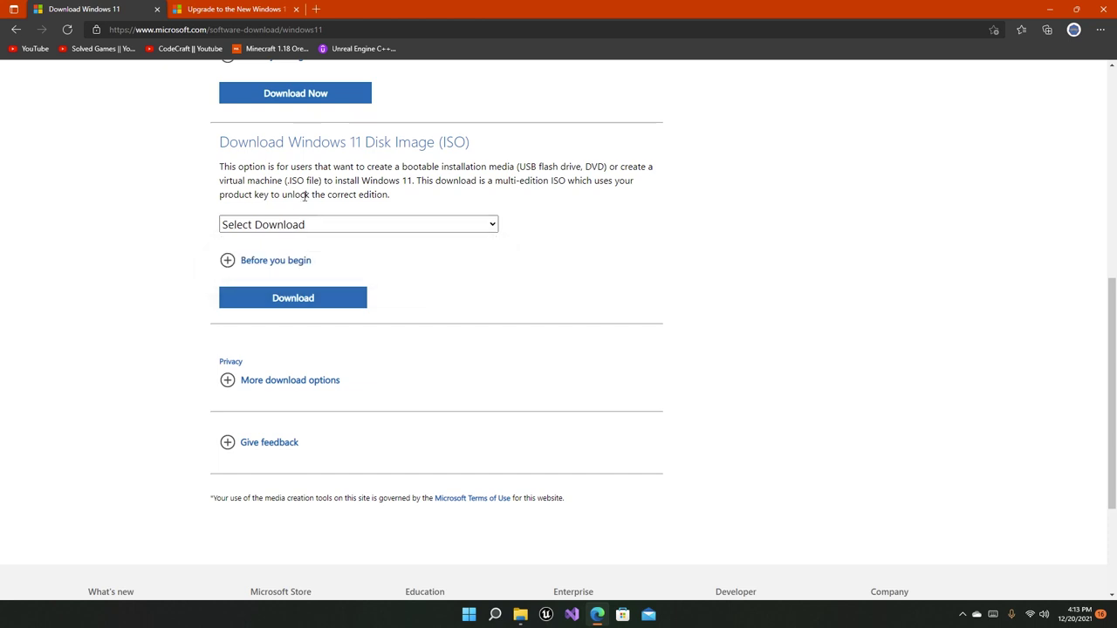
scroll(288, 222, up, 2)
scroll(453, 310, down, 1)
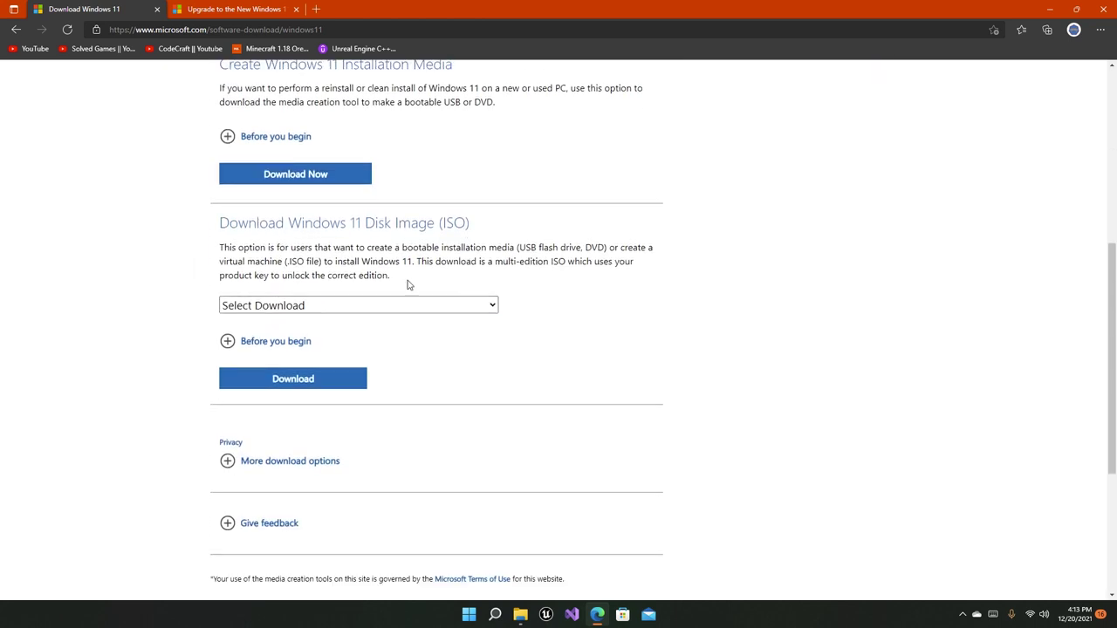
Step: Choose Windows 11 as the disk image (ISO) to download and submit the selection
click(310, 305)
click(291, 301)
scroll(402, 237, down, 2)
scroll(324, 175, up, 2)
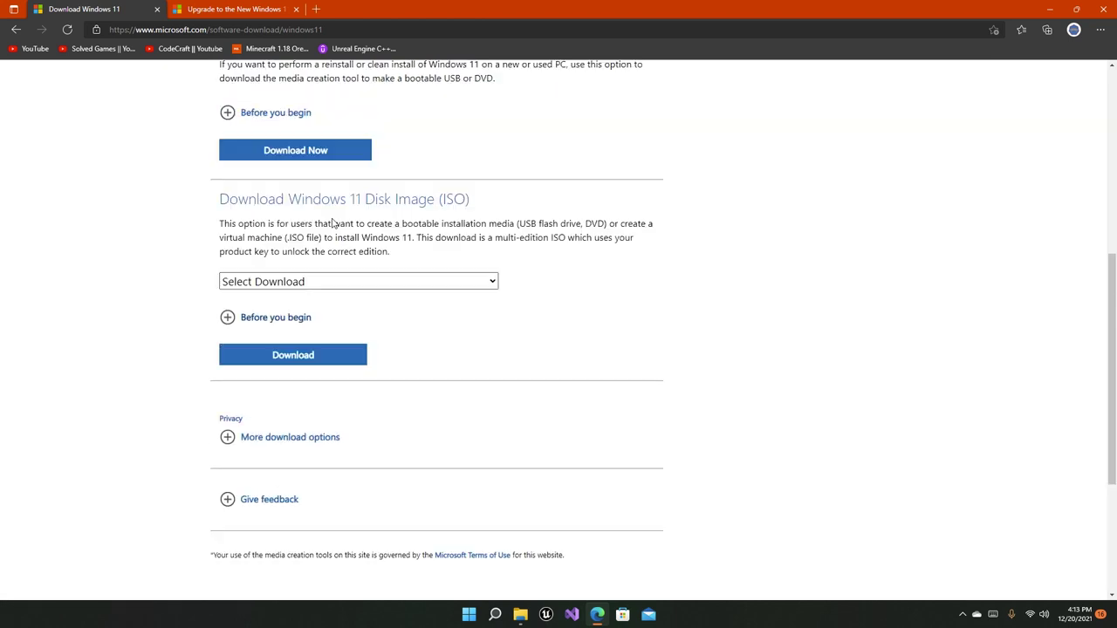
click(325, 307)
click(295, 342)
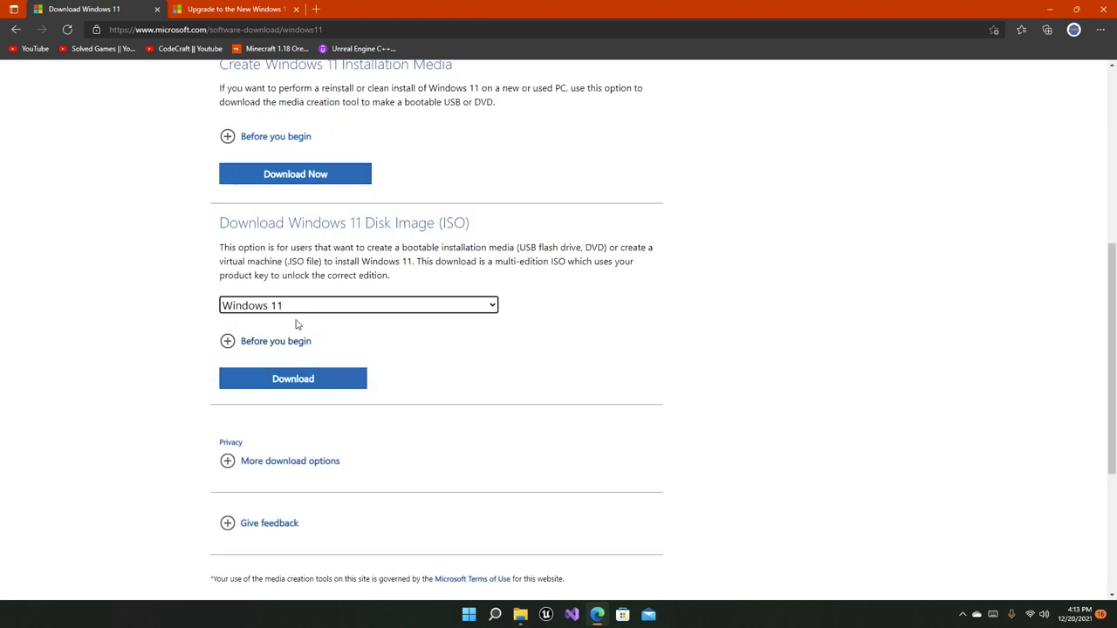
scroll(269, 381, down, 2)
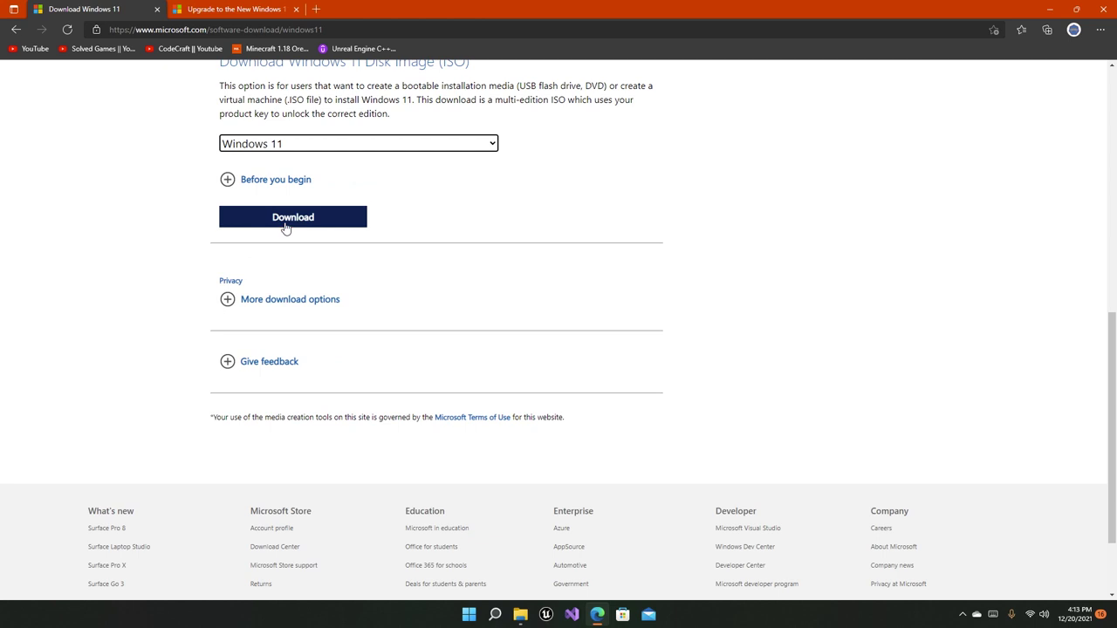
click(287, 225)
Step: Set the product language for the disk image to English and confirm it
scroll(287, 227, down, 1)
scroll(294, 332, down, 1)
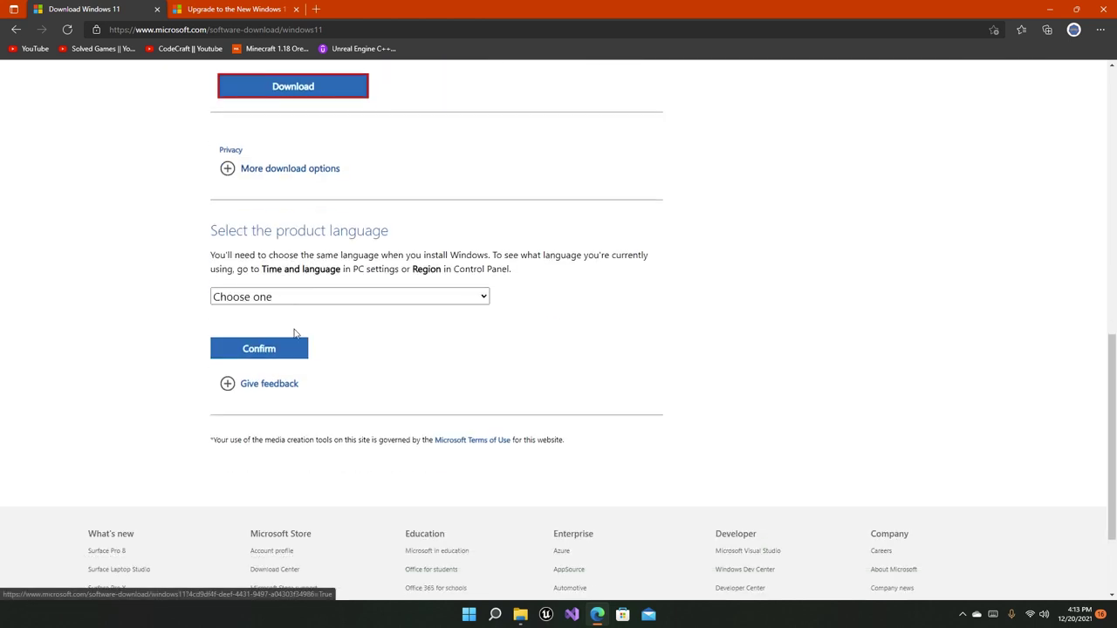
click(367, 273)
scroll(291, 392, down, 3)
scroll(291, 392, up, 1)
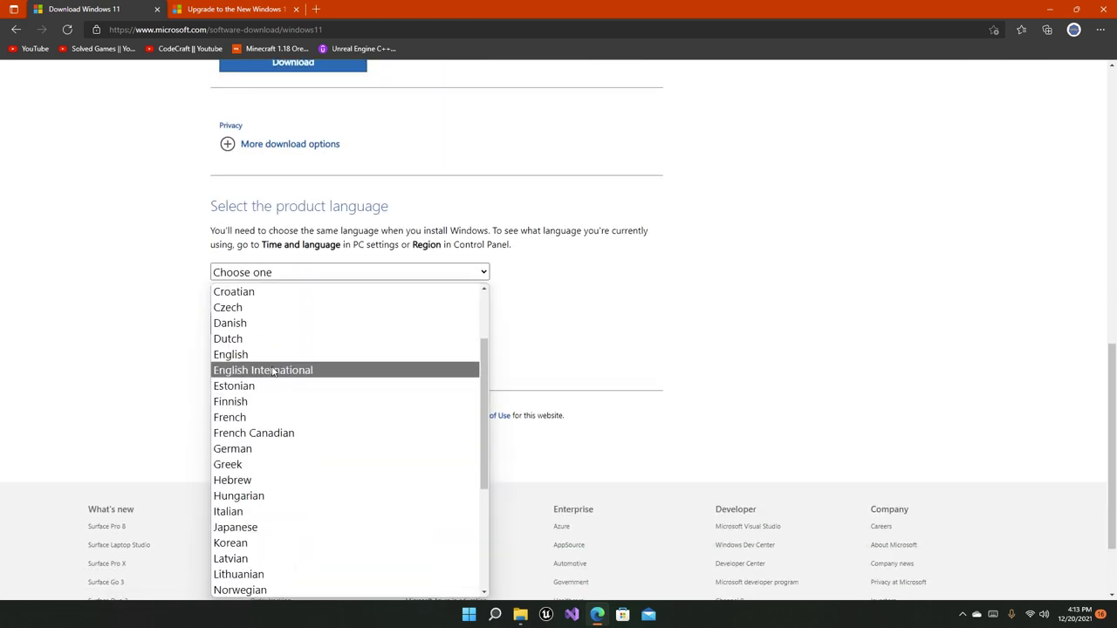
click(253, 355)
click(282, 328)
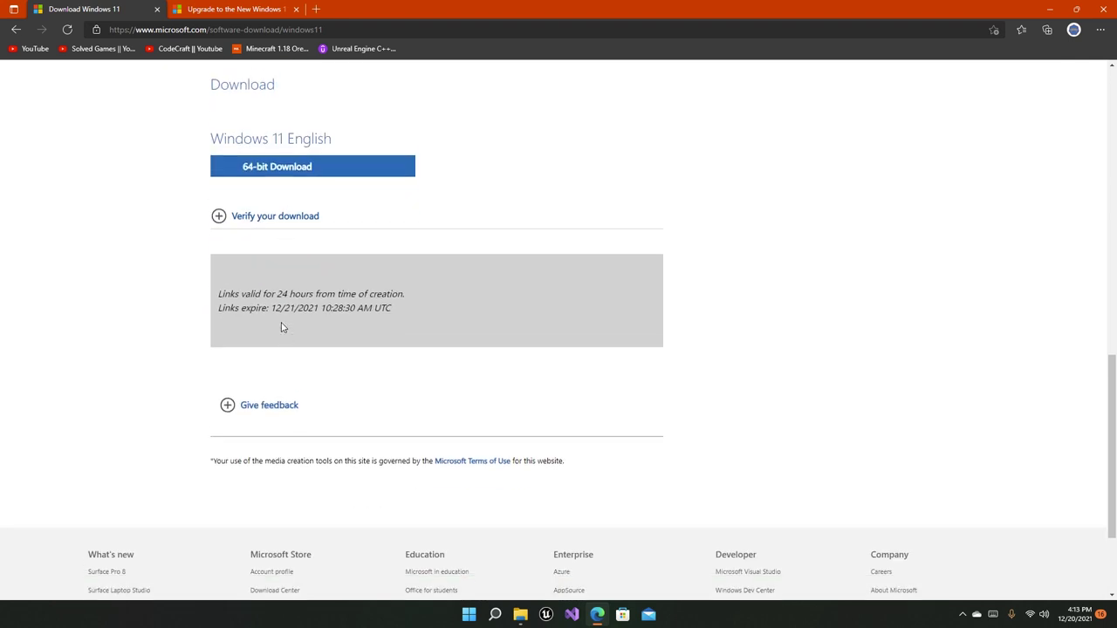
Step: Examine how long the Windows 11 English download link is valid and when it expires
scroll(265, 349, up, 1)
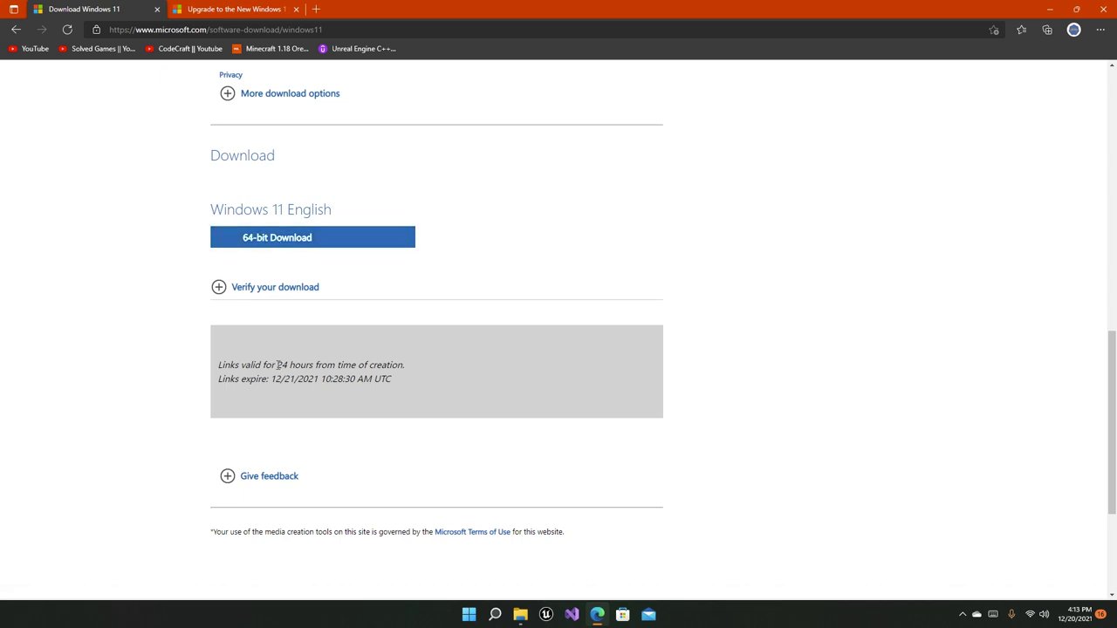
drag(276, 365, 441, 366)
click(442, 367)
scroll(307, 354, up, 2)
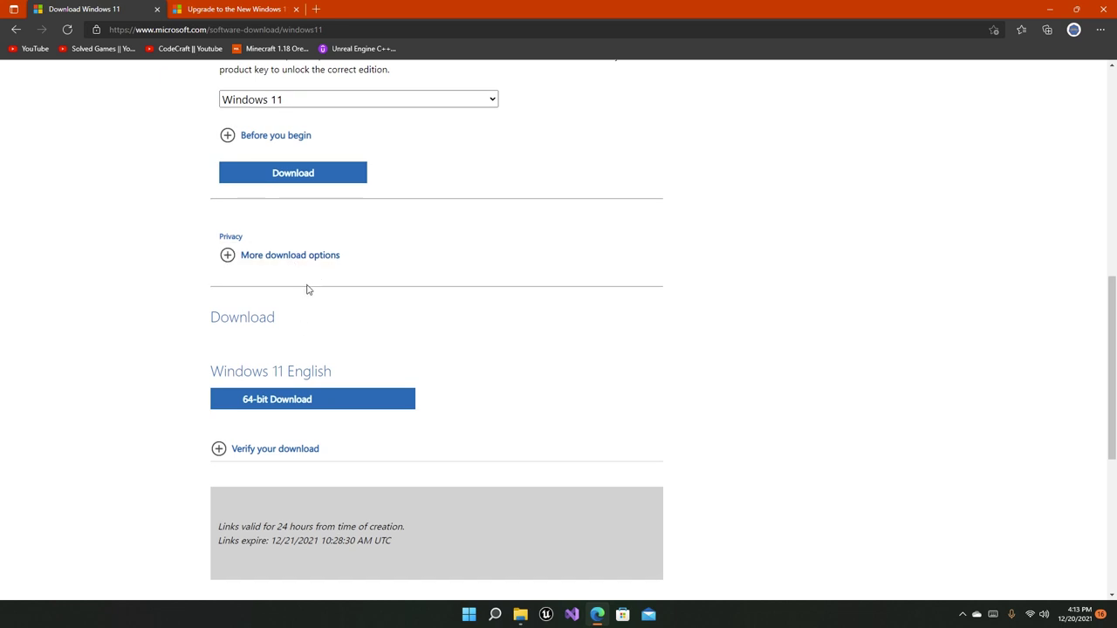
scroll(307, 290, down, 2)
scroll(349, 377, up, 2)
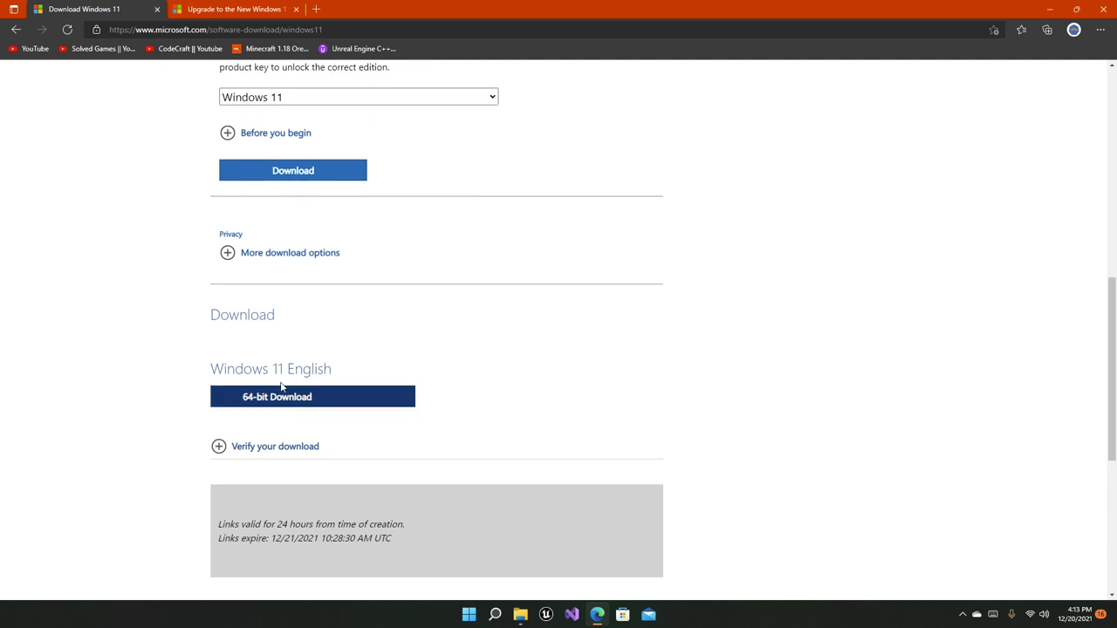
Step: Start the 64-bit Windows 11 English ISO download, then cancel the transfer of Win11_English_x64v1.iso
click(242, 401)
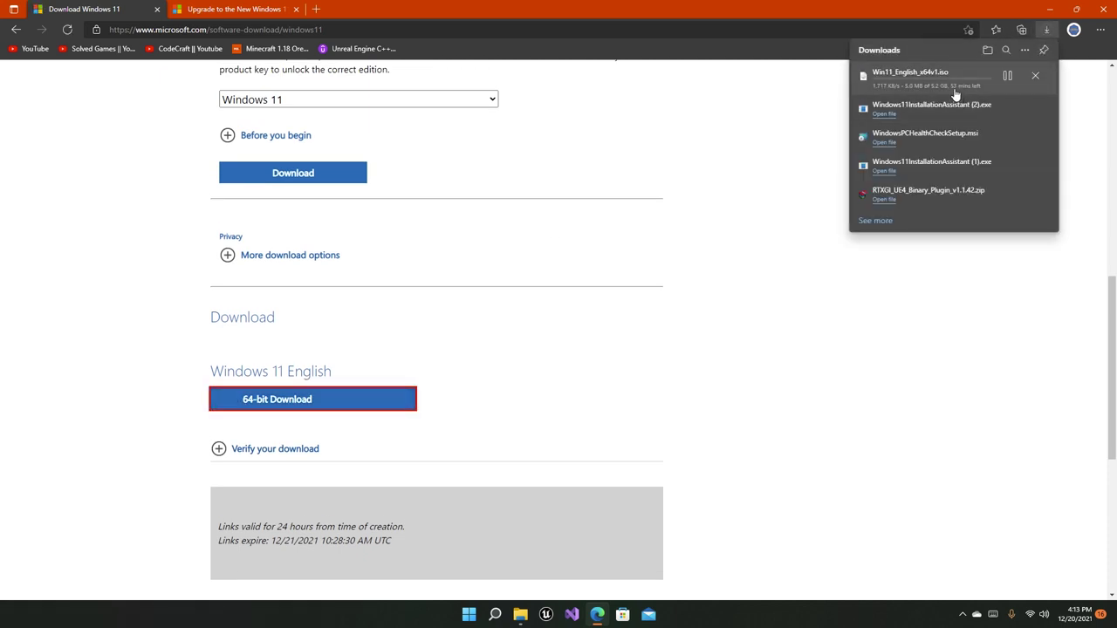
click(1035, 78)
click(792, 282)
scroll(756, 299, up, 8)
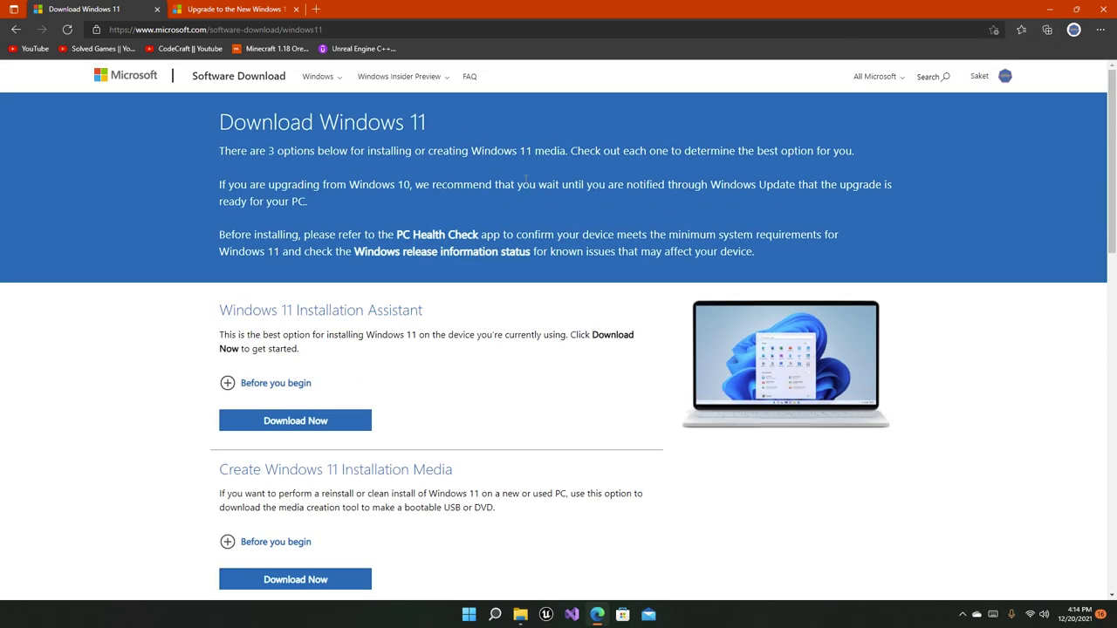